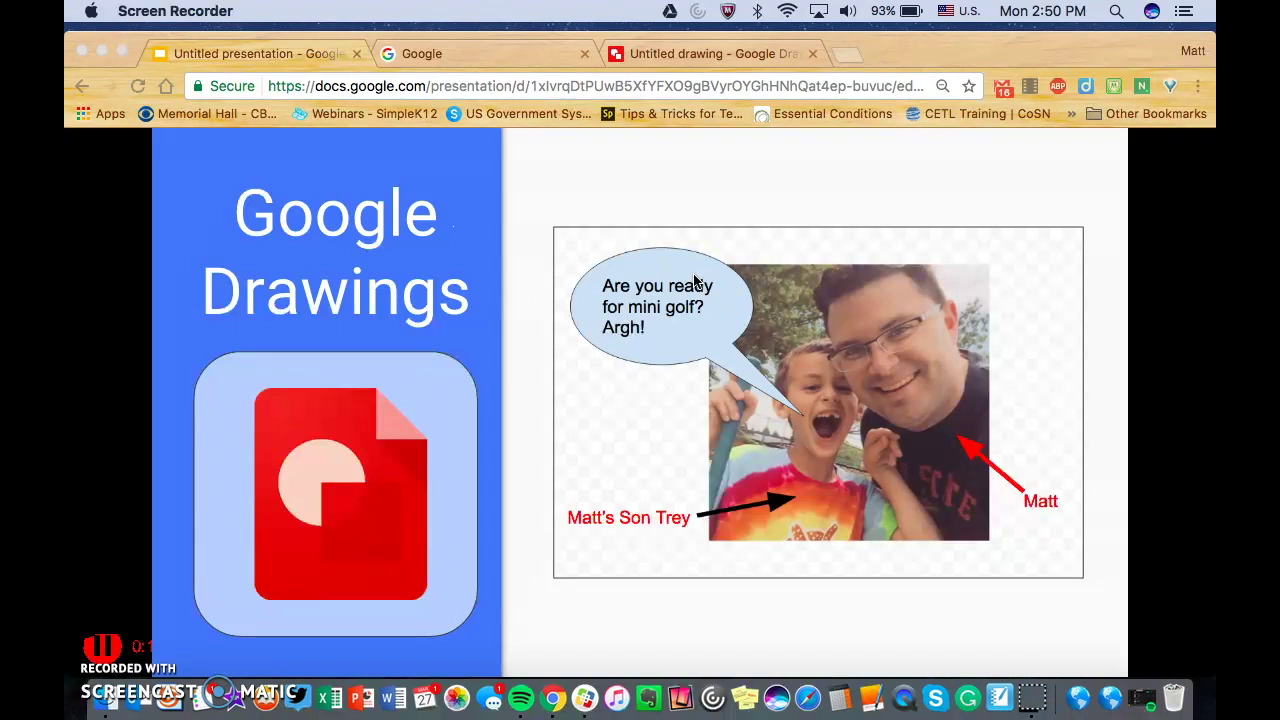
# Step: Create a new blank Google Drawings file from Google Drive through the Google apps grid
pyautogui.click(457, 55)
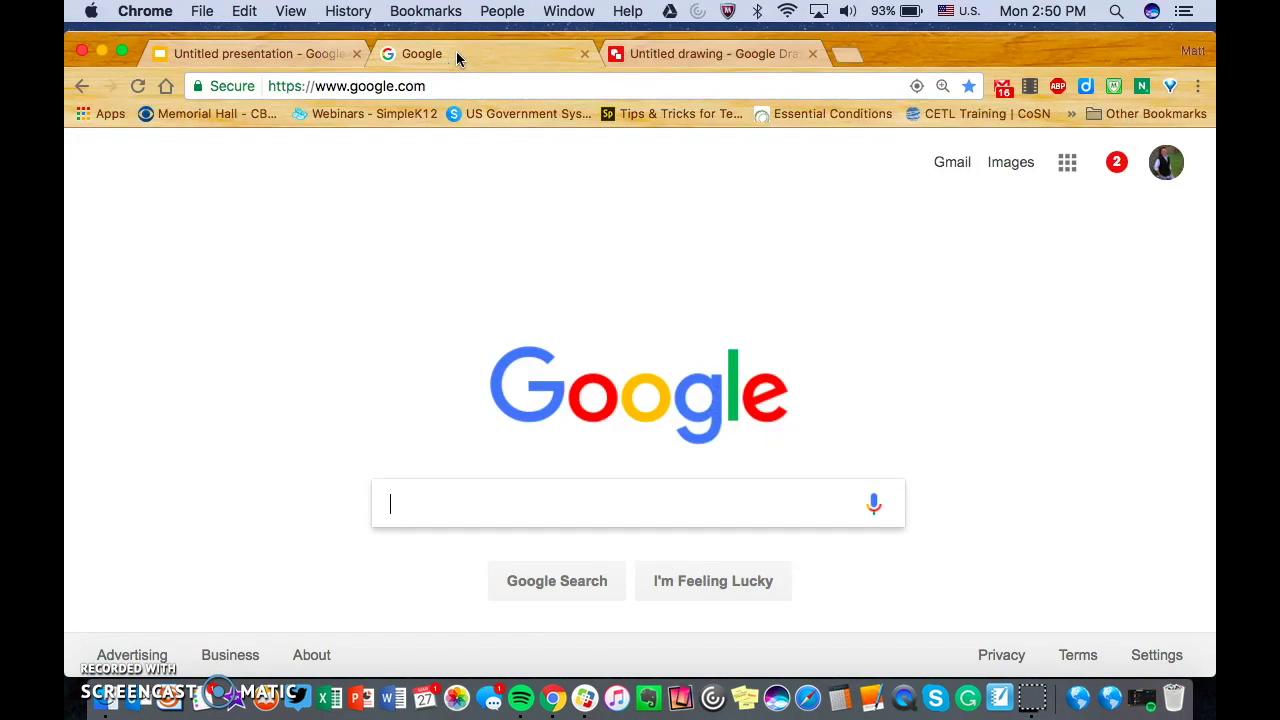
pyautogui.click(1067, 162)
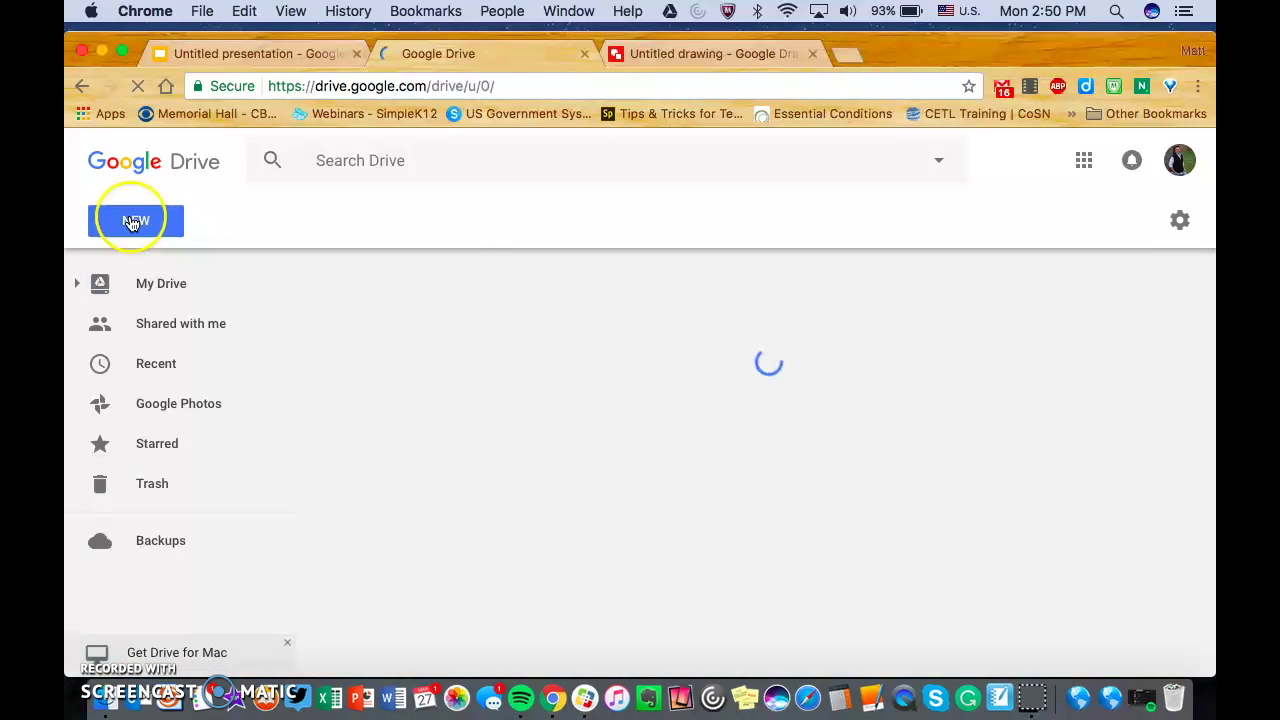
pyautogui.click(131, 221)
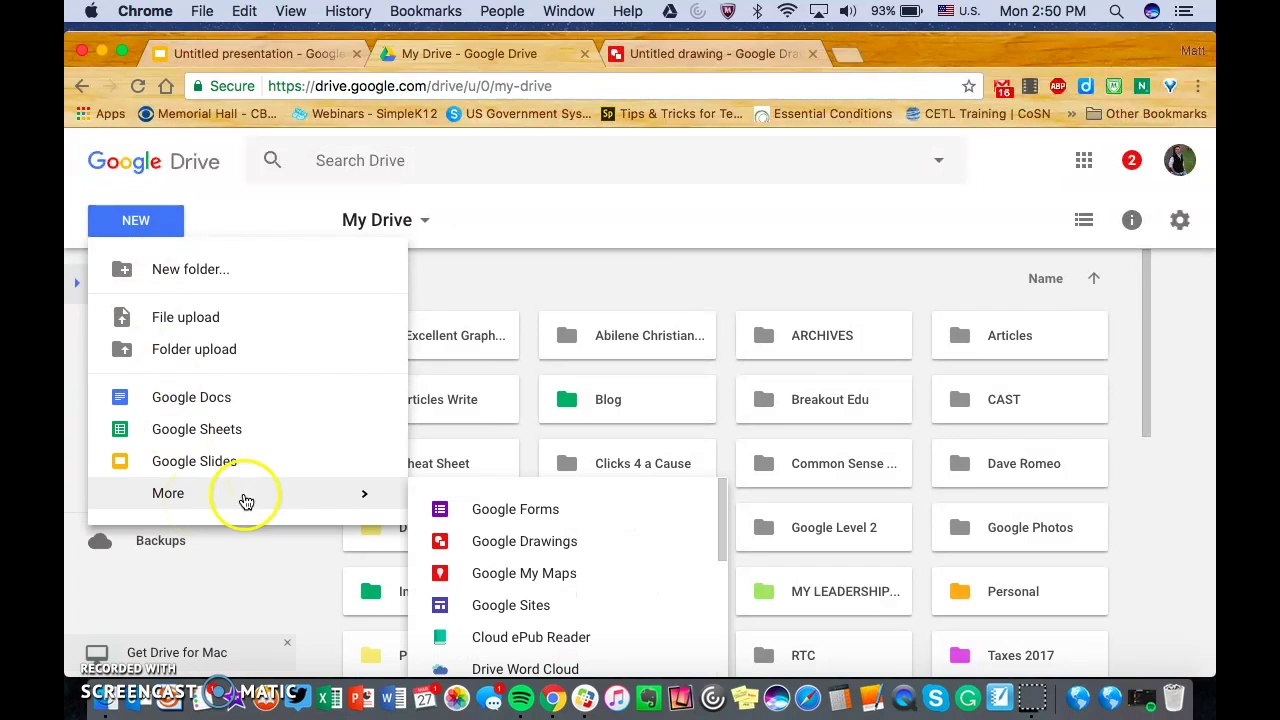
pyautogui.moveTo(250, 493)
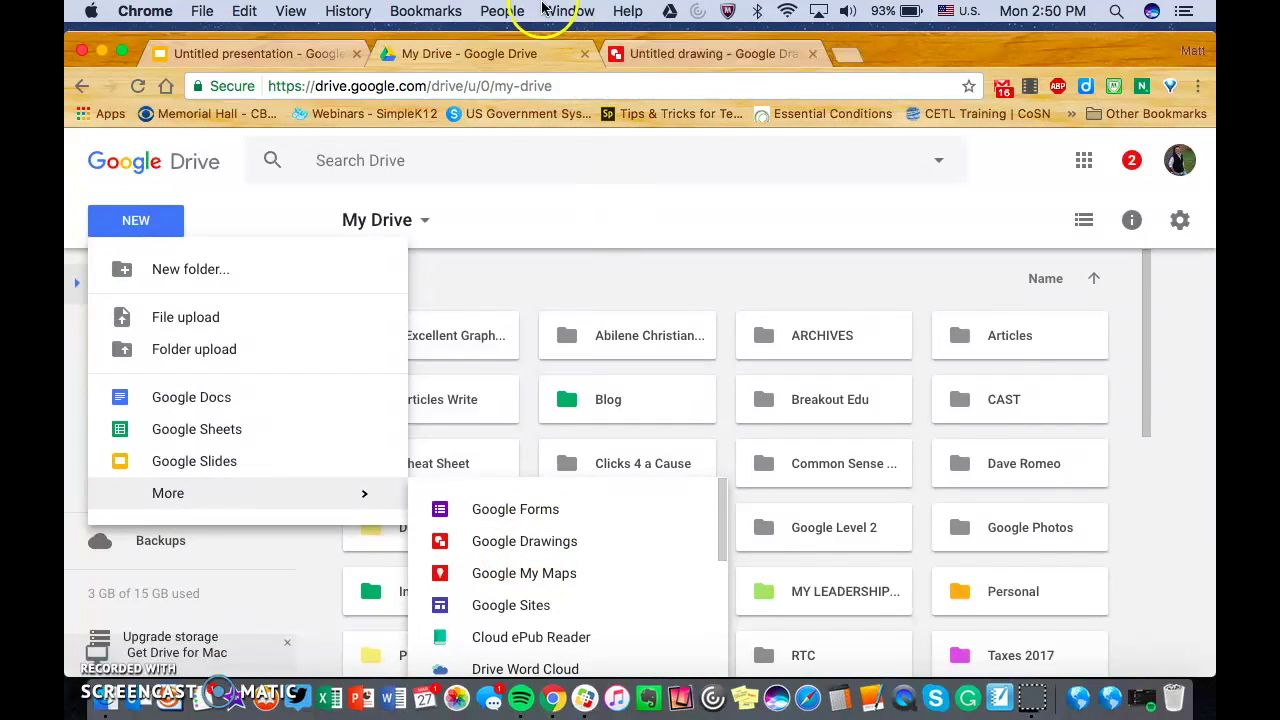
pyautogui.click(672, 60)
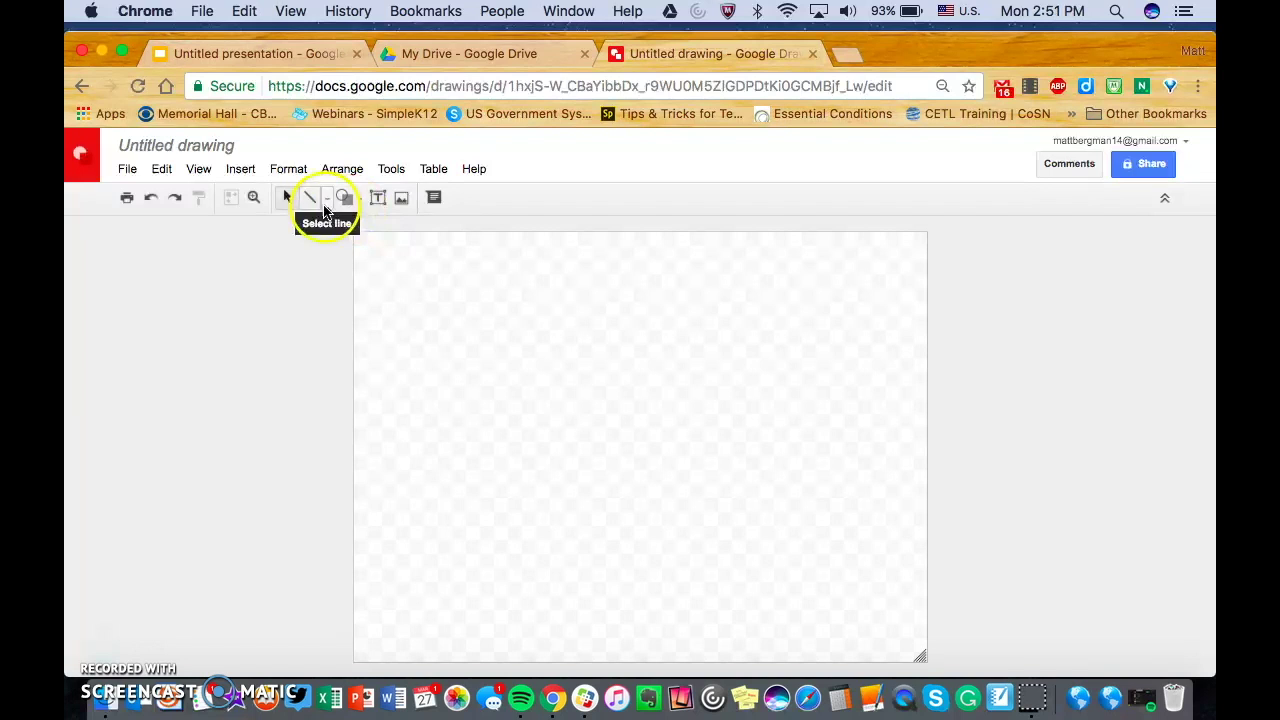
# Step: Insert the third web image-search result for 'ipad' onto the drawing
pyautogui.click(402, 204)
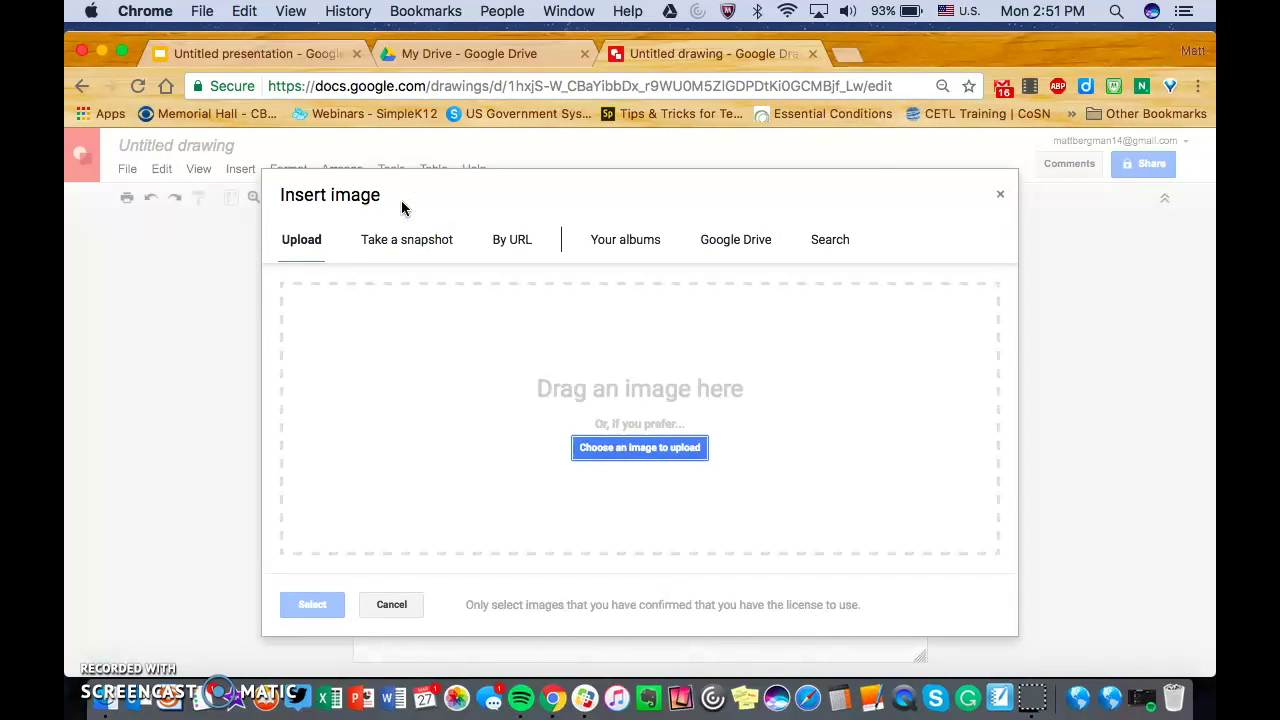
pyautogui.click(835, 240)
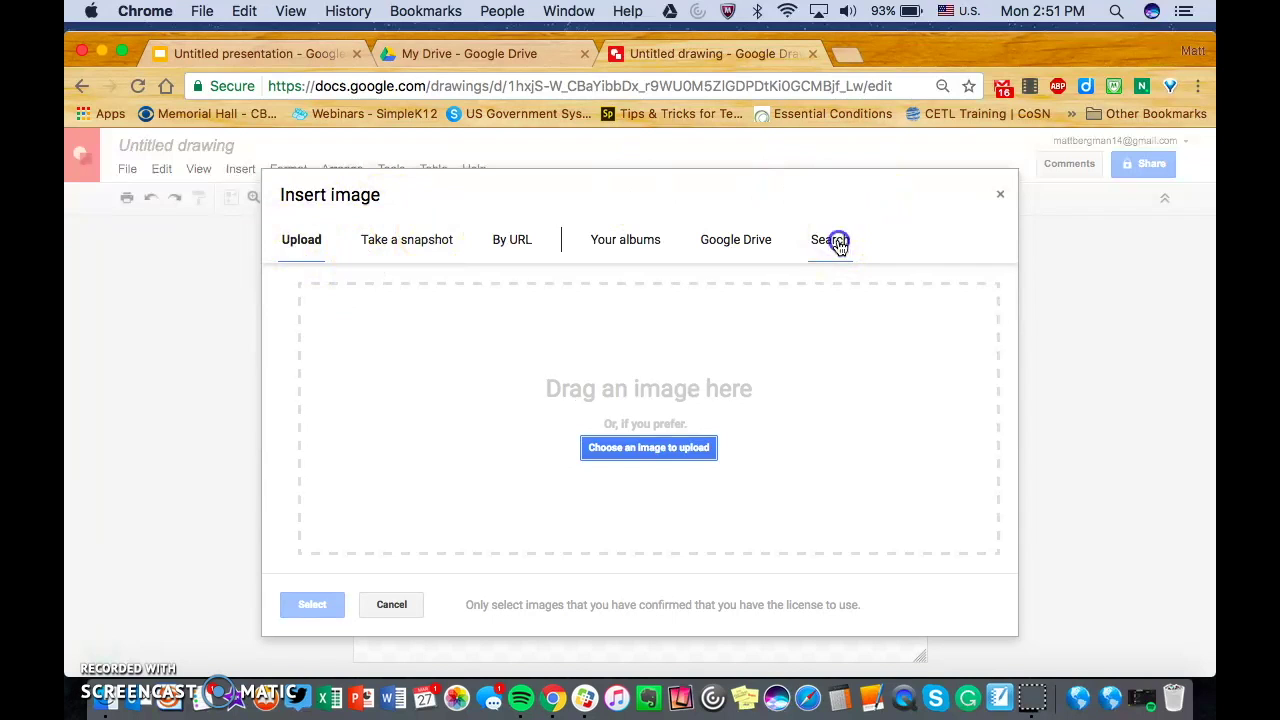
pyautogui.write('ipad')
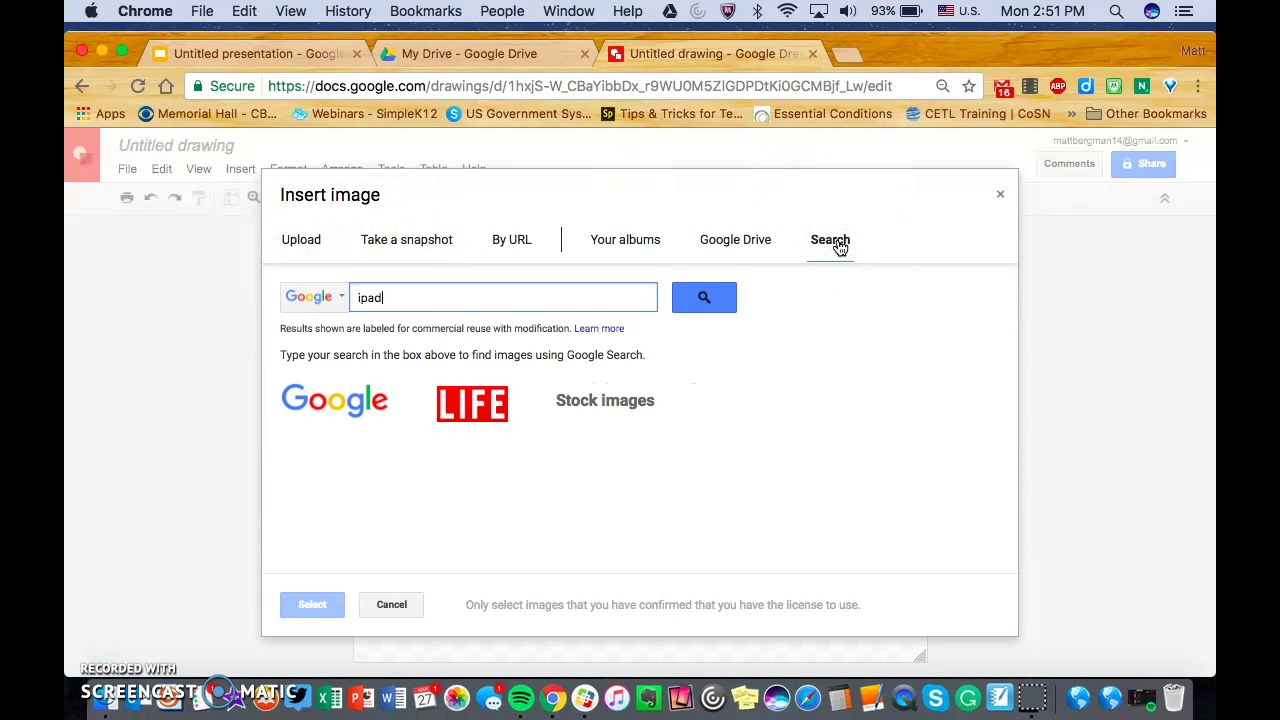
pyautogui.press('Return')
pyautogui.click(628, 412)
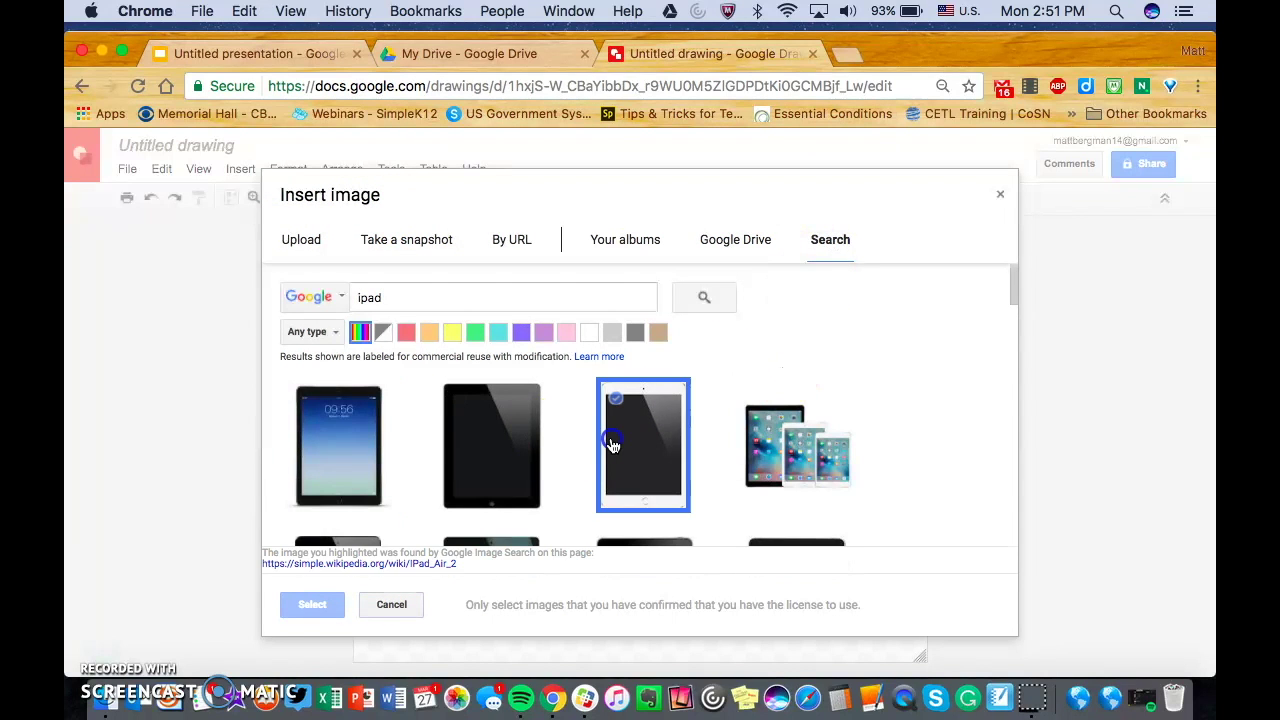
pyautogui.click(314, 605)
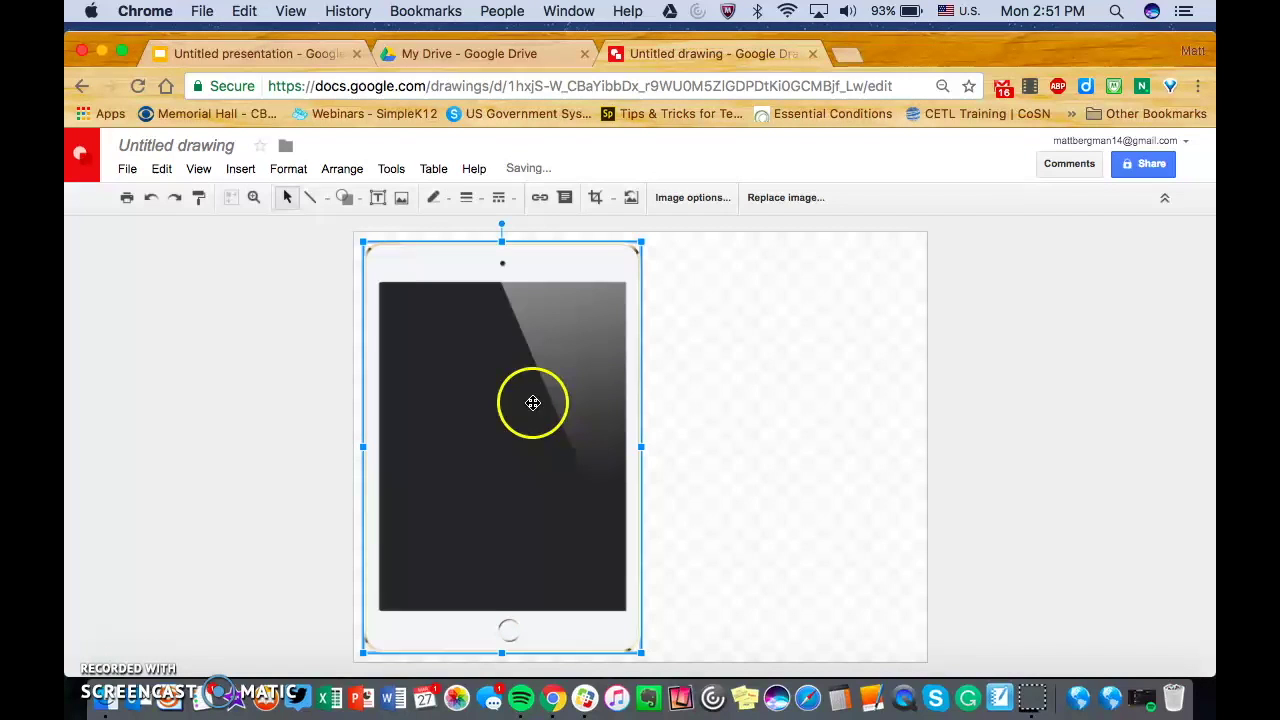
# Step: Shrink the iPad image and move it up, left of the canvas centre
pyautogui.moveTo(363, 242); pyautogui.dragTo(474, 378)
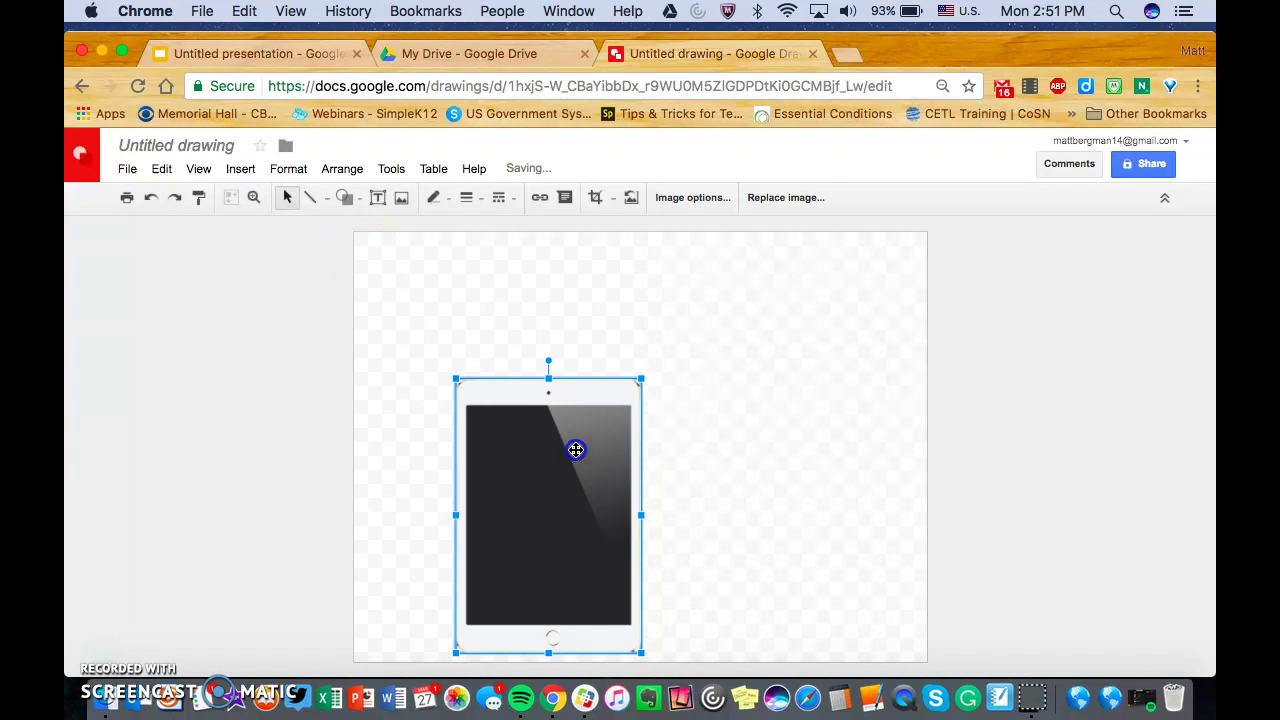
pyautogui.moveTo(574, 449); pyautogui.dragTo(583, 346)
pyautogui.click(740, 381)
# Step: Set the drawing background to solid black
pyautogui.rightClick(751, 388)
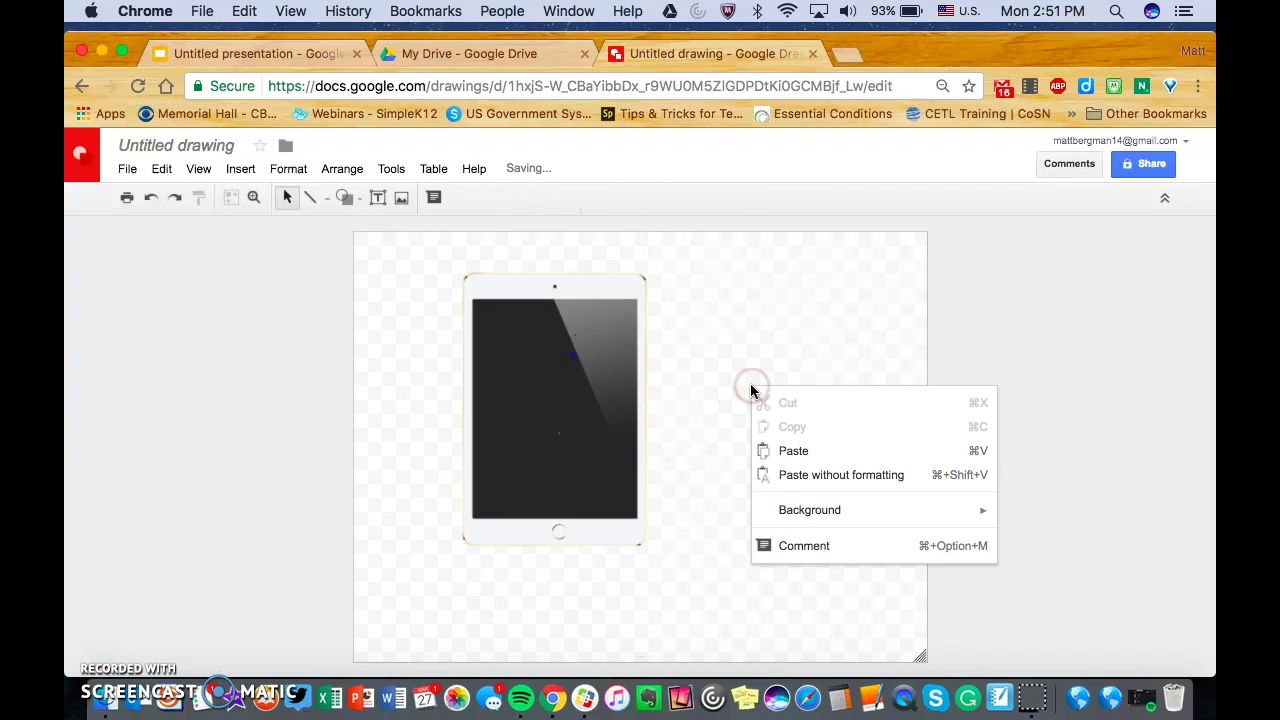
pyautogui.click(842, 508)
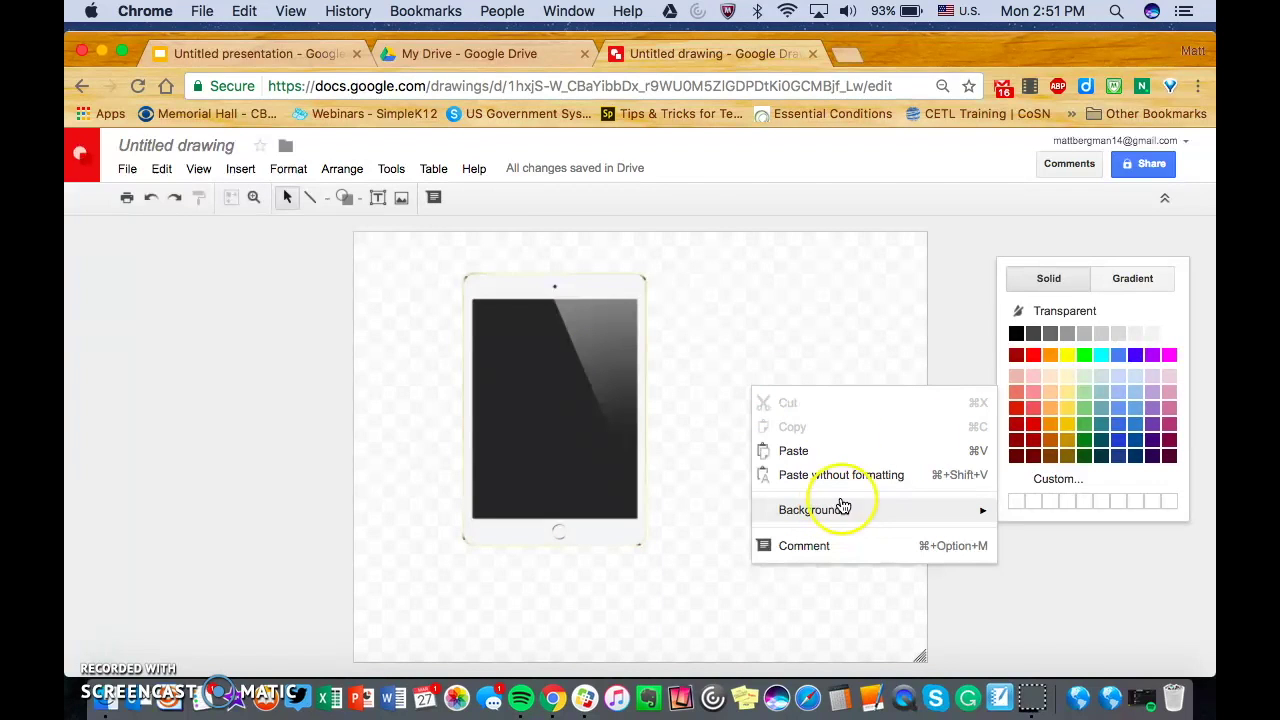
pyautogui.click(1016, 333)
pyautogui.click(345, 197)
pyautogui.moveTo(380, 252)
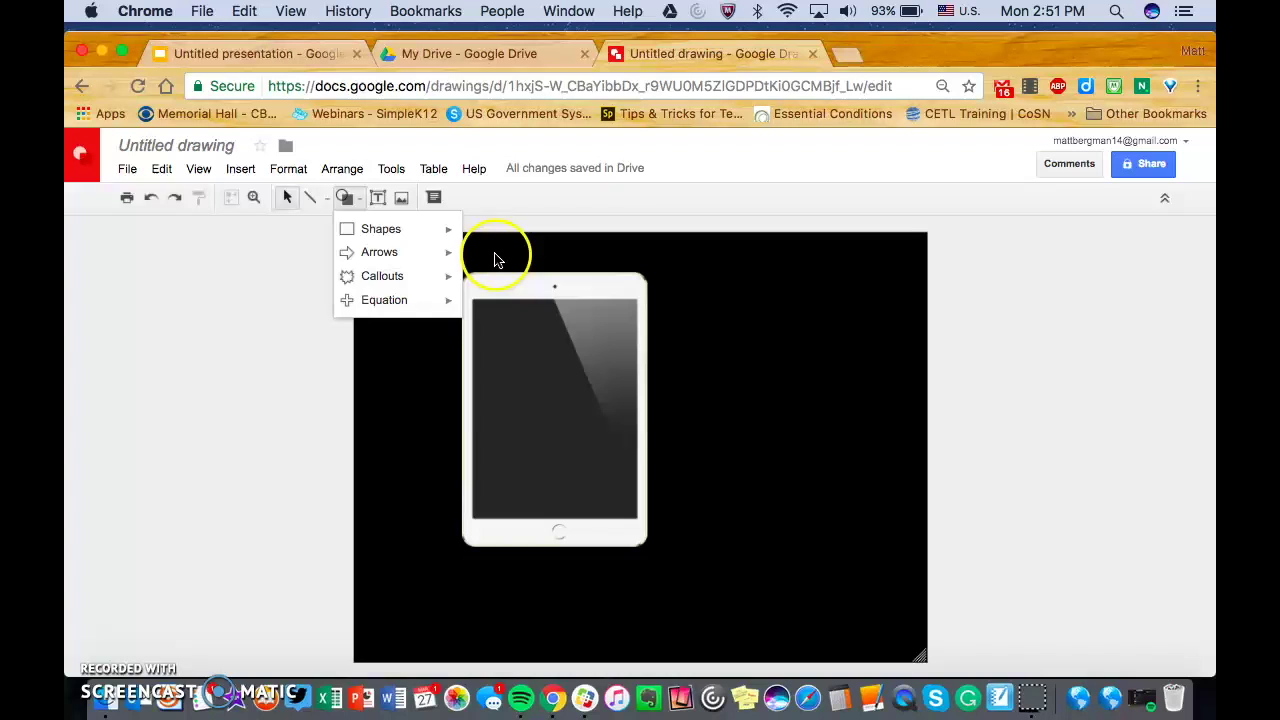
# Step: Draw a left-pointing arrow shape to the right of the iPad image
pyautogui.click(494, 257)
pyautogui.click(345, 197)
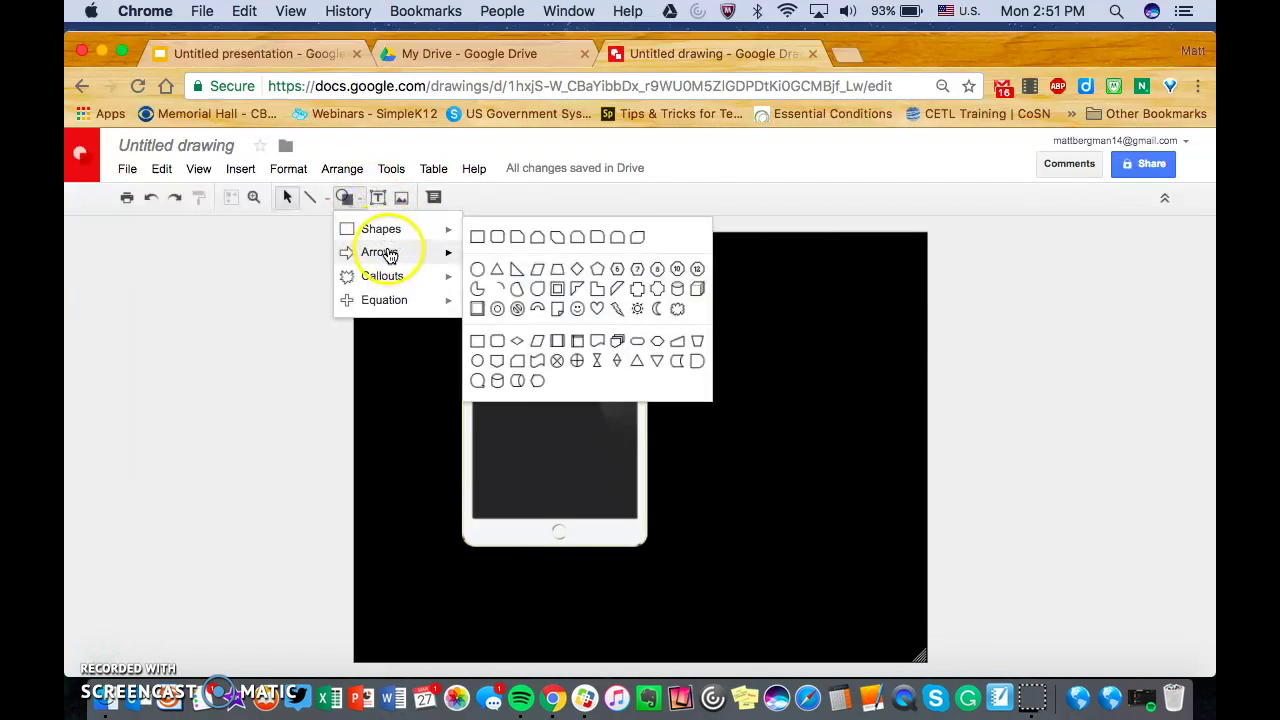
pyautogui.moveTo(380, 252)
pyautogui.click(492, 257)
pyautogui.moveTo(654, 338); pyautogui.dragTo(876, 480)
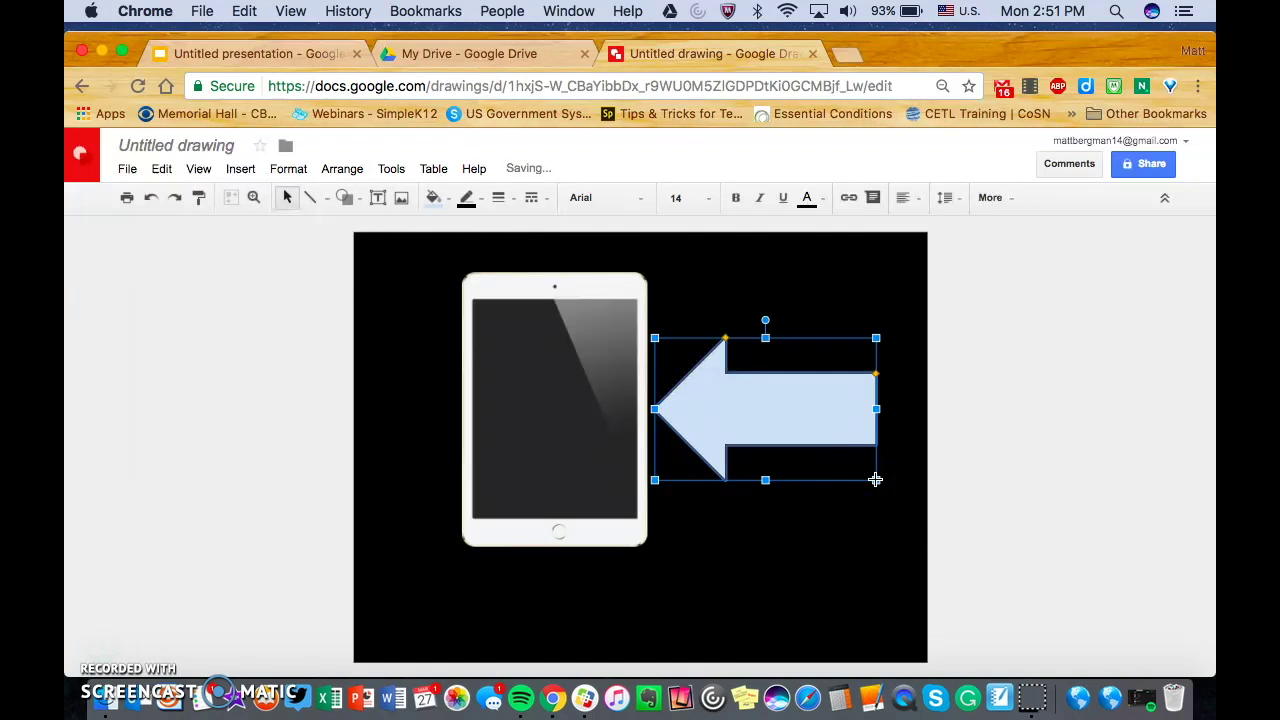
# Step: Label the arrow 'iPad' and set the label to font size 24
pyautogui.write('iPad')
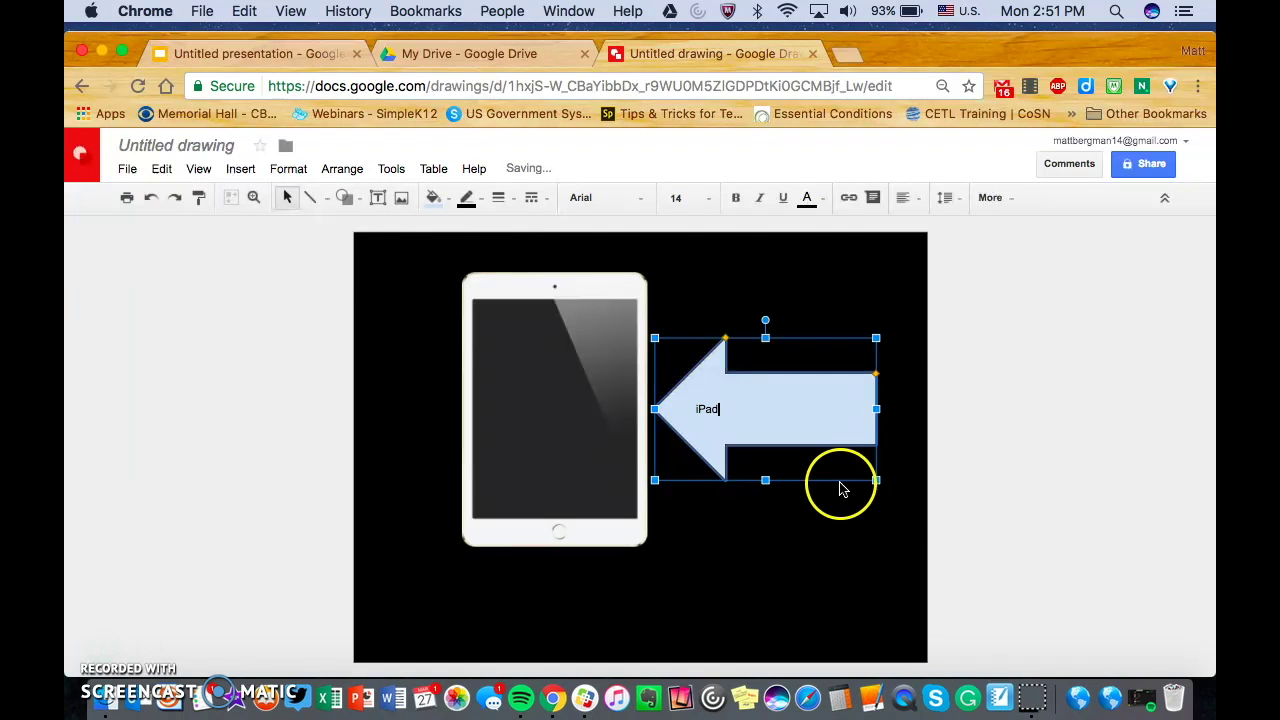
pyautogui.doubleClick(710, 406)
pyautogui.click(690, 197)
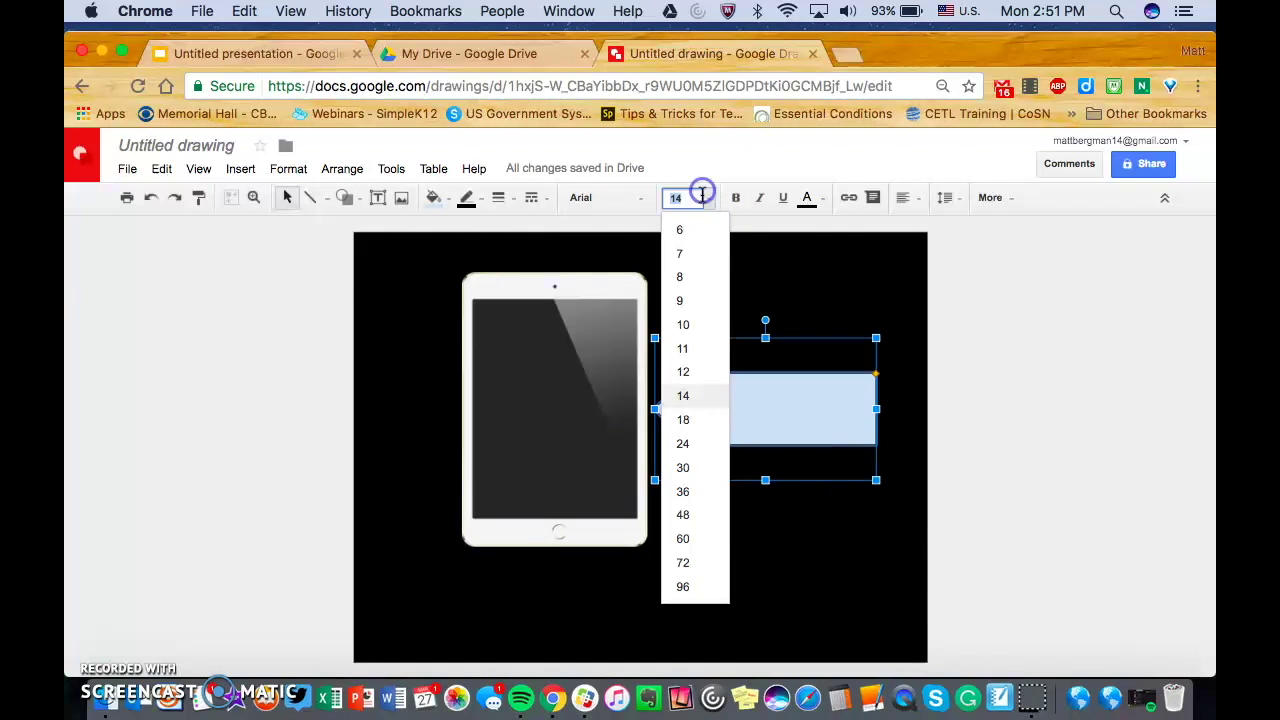
pyautogui.click(697, 442)
pyautogui.click(757, 515)
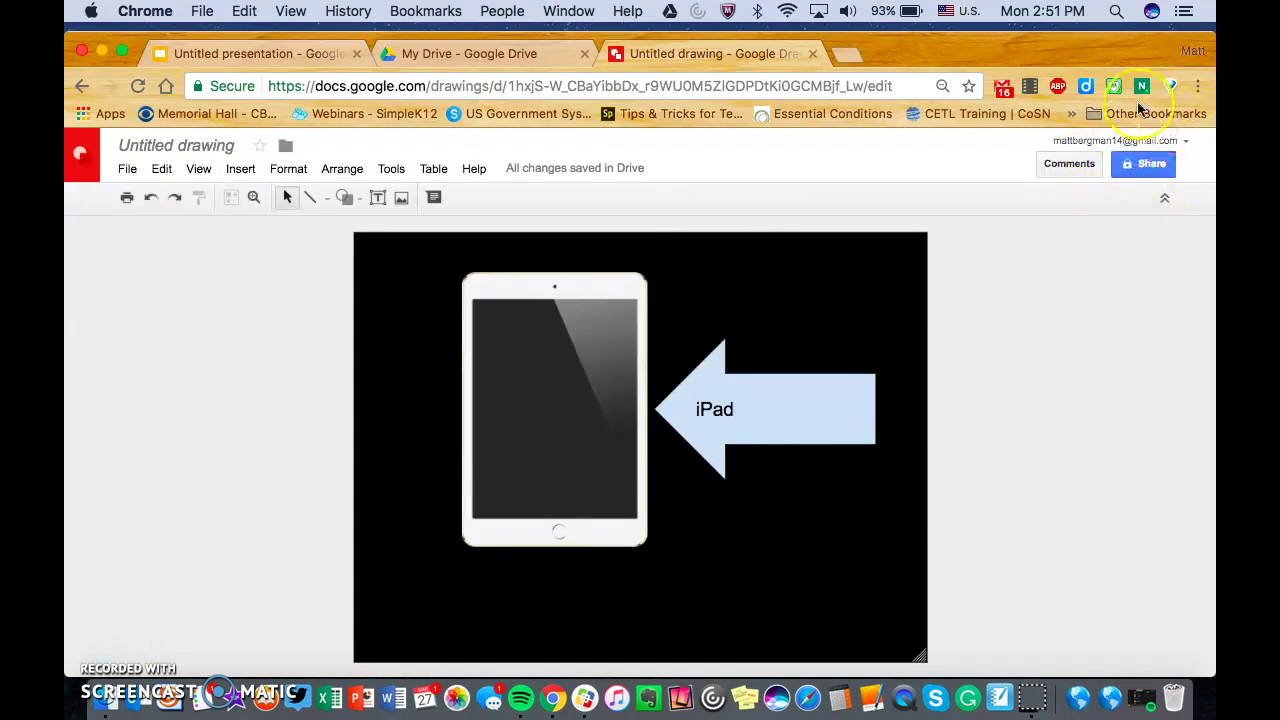
pyautogui.click(128, 169)
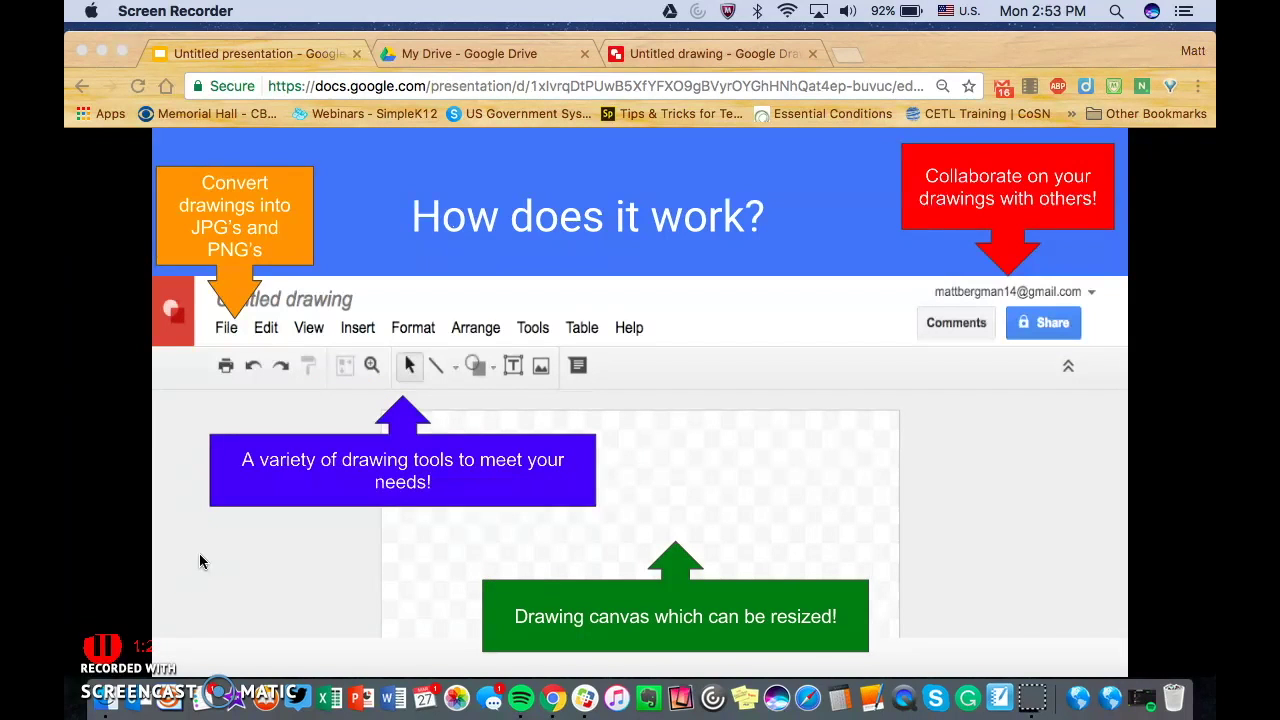
# Step: Advance past the Graphic Organizers and three-section organizer slides to the Season Sorter slide
pyautogui.click(199, 561)
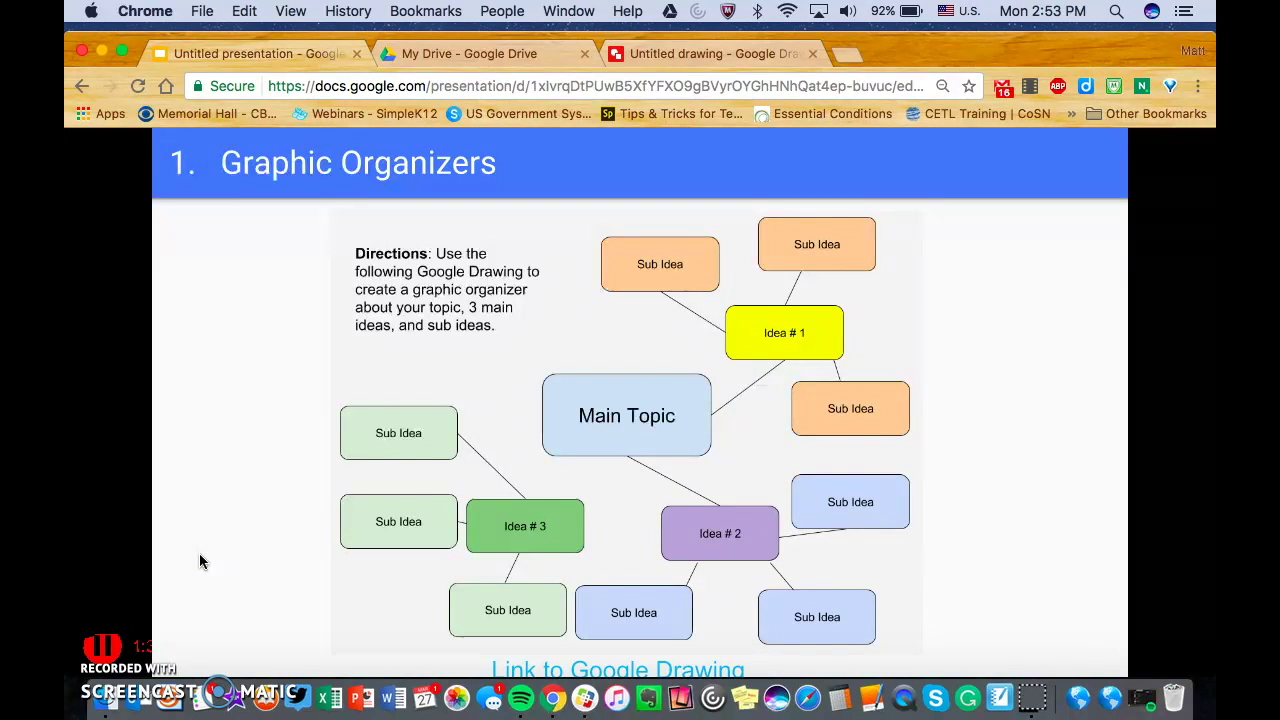
pyautogui.click(199, 561)
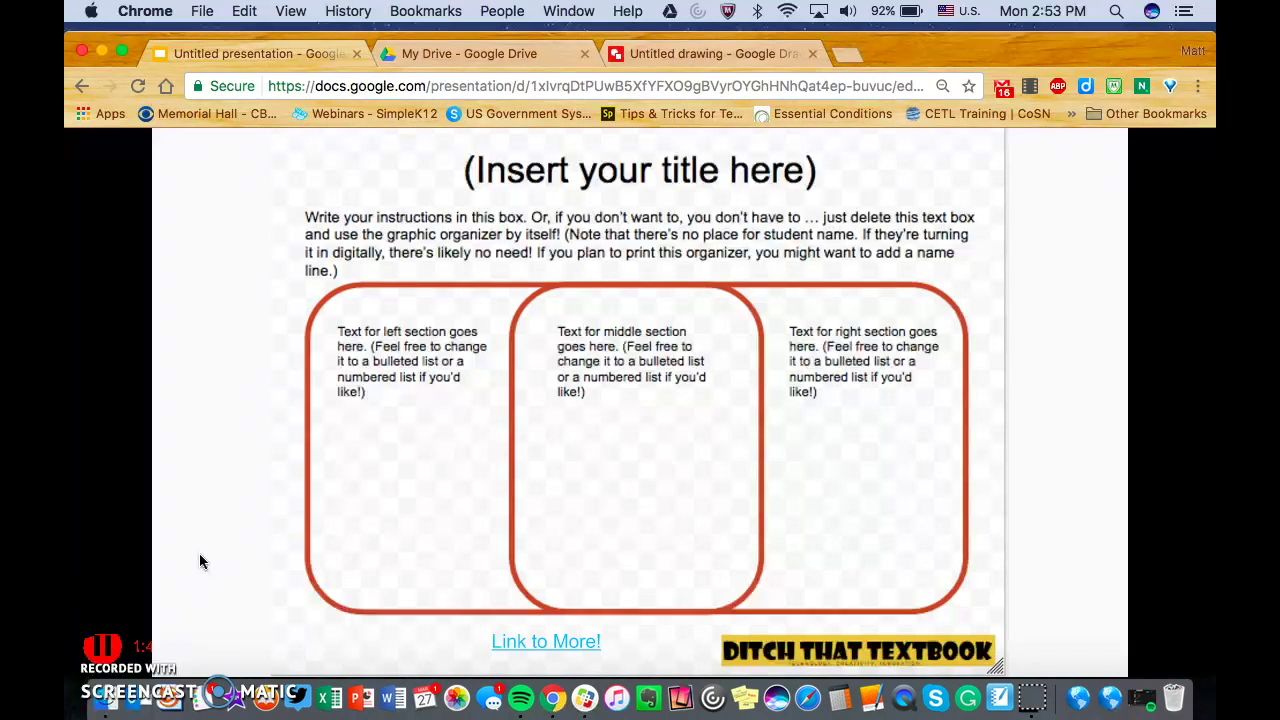
pyautogui.press('Right')
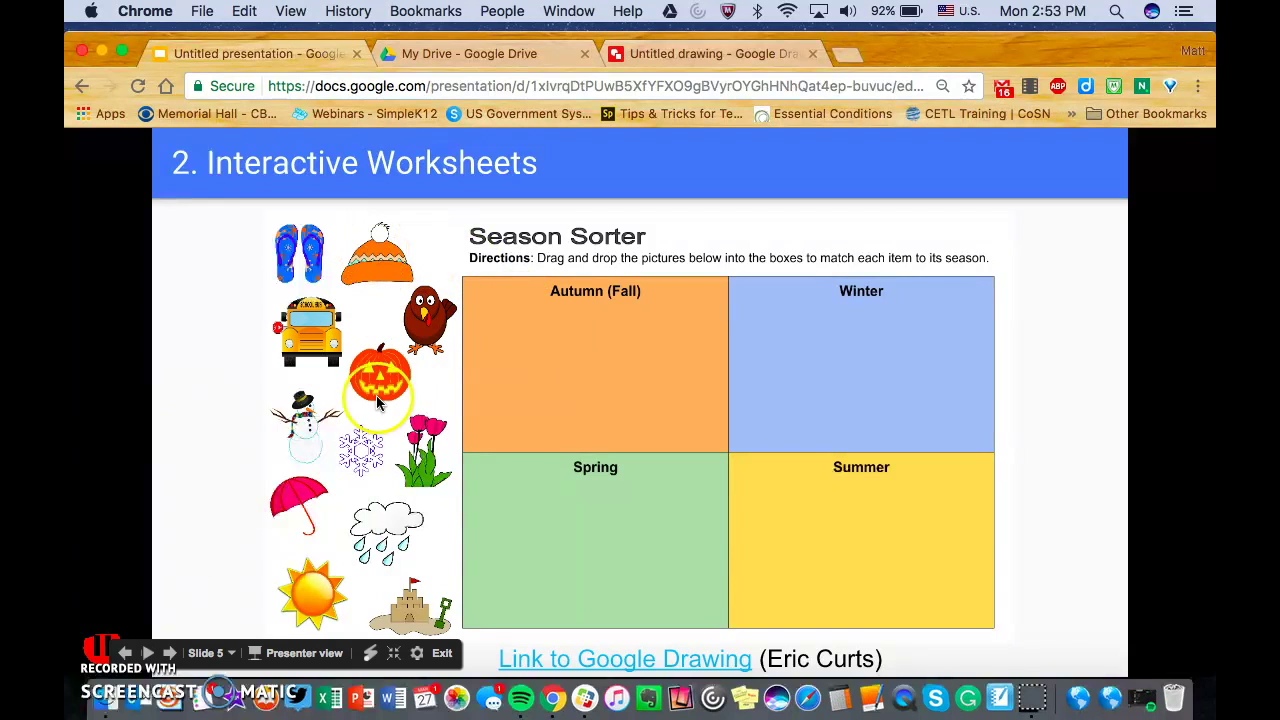
# Step: Step through the protractor worksheet and state organizer slides to the air-travel Infographics slide
pyautogui.click(417, 513)
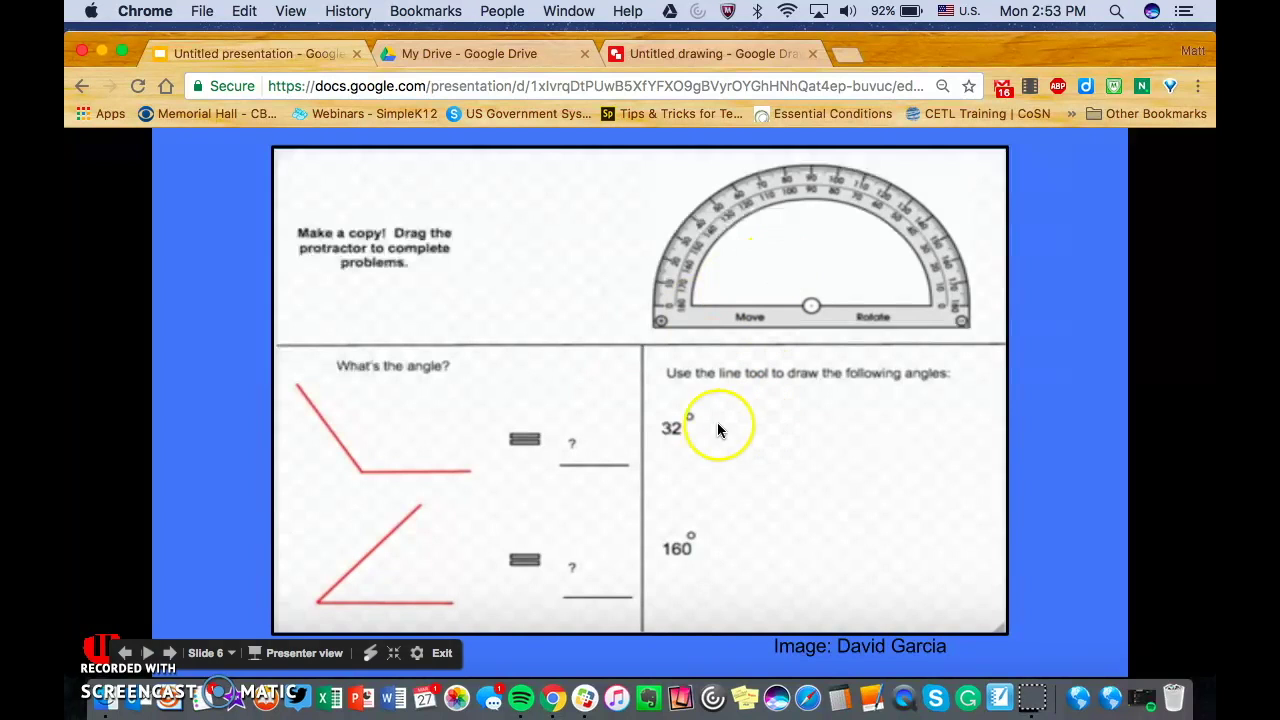
pyautogui.click(925, 457)
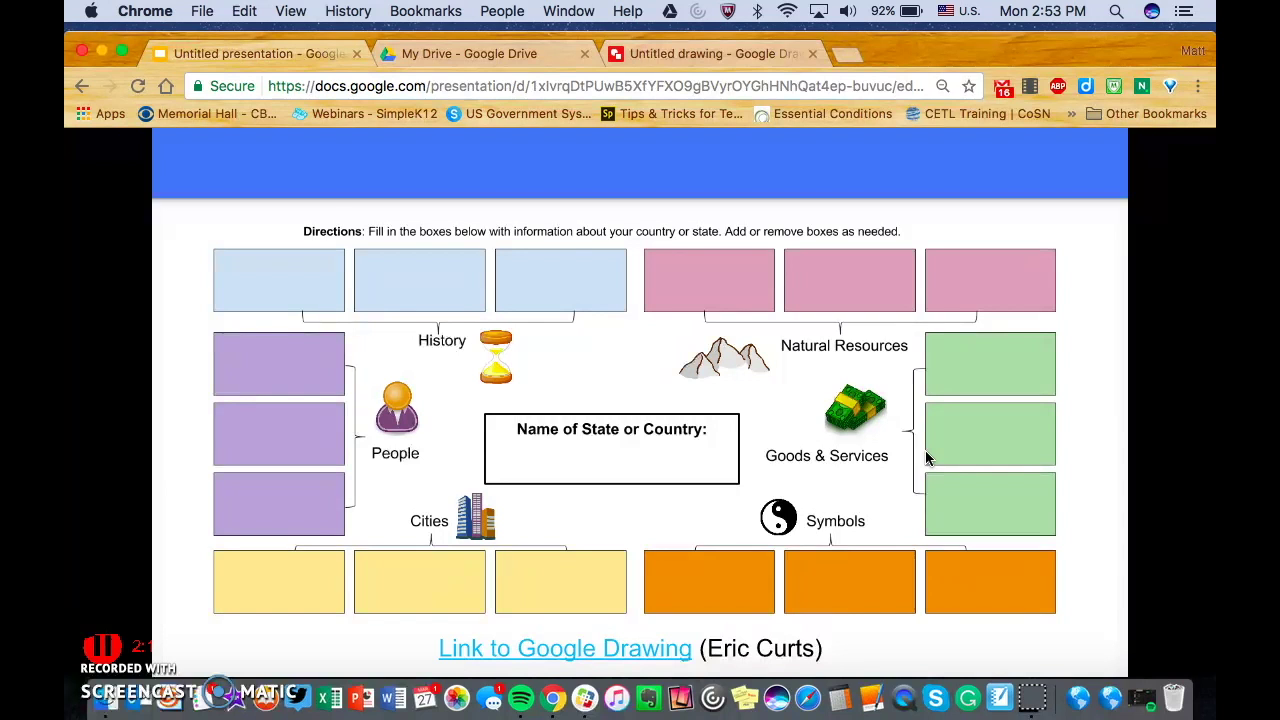
pyautogui.click(788, 457)
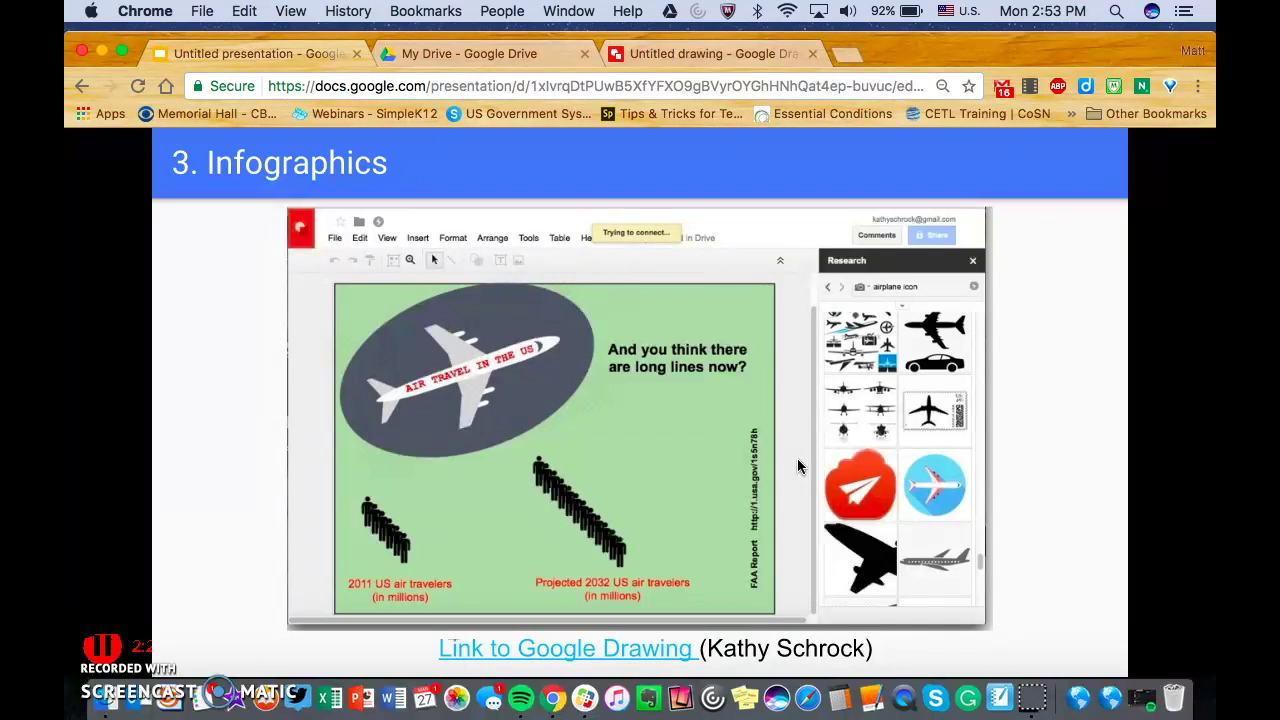
# Step: Step through the water cycle and butterfly life-cycle slides to slide 11, '5. Label Images'
pyautogui.press('Right')
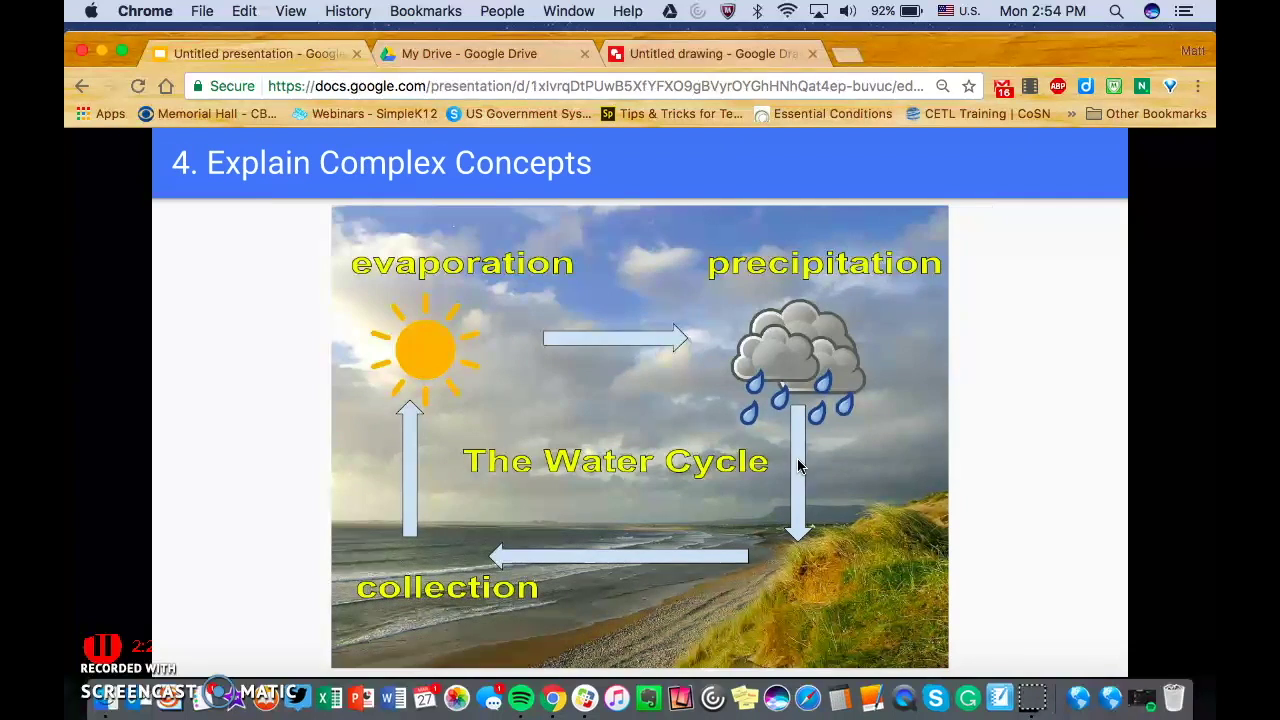
pyautogui.press('Right')
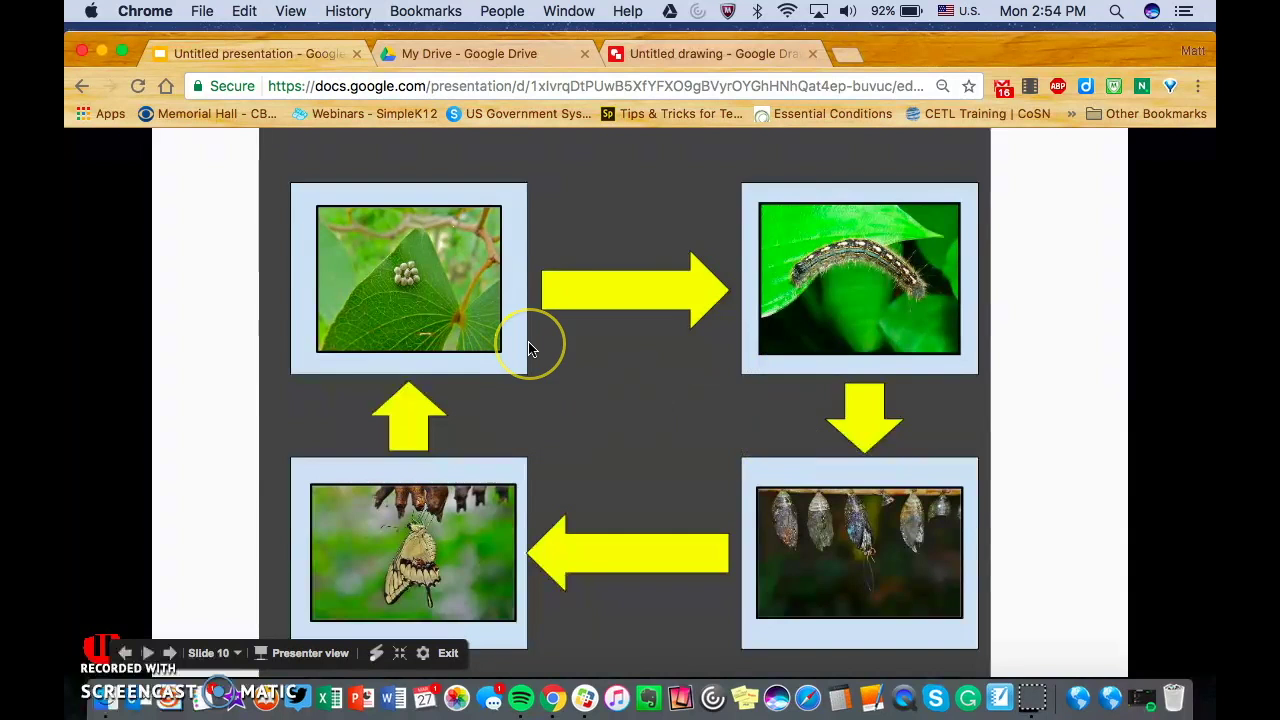
pyautogui.press('Left')
pyautogui.press('Right')
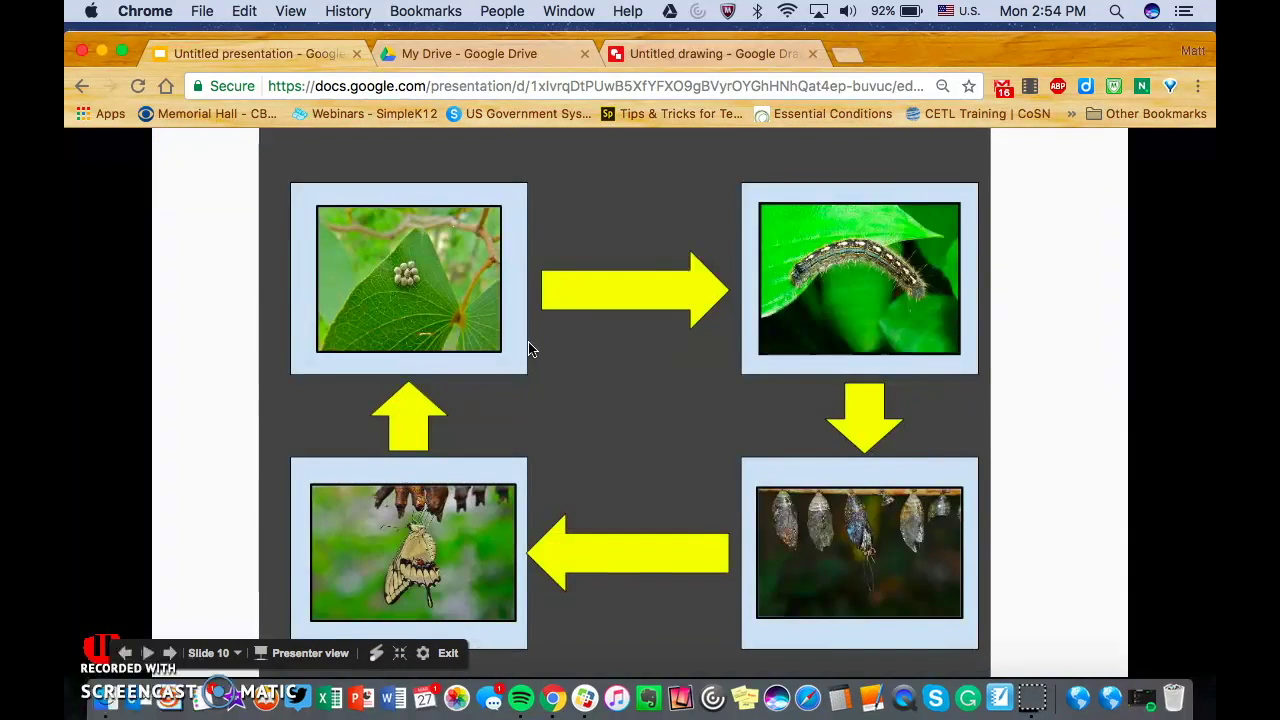
pyautogui.press('Right')
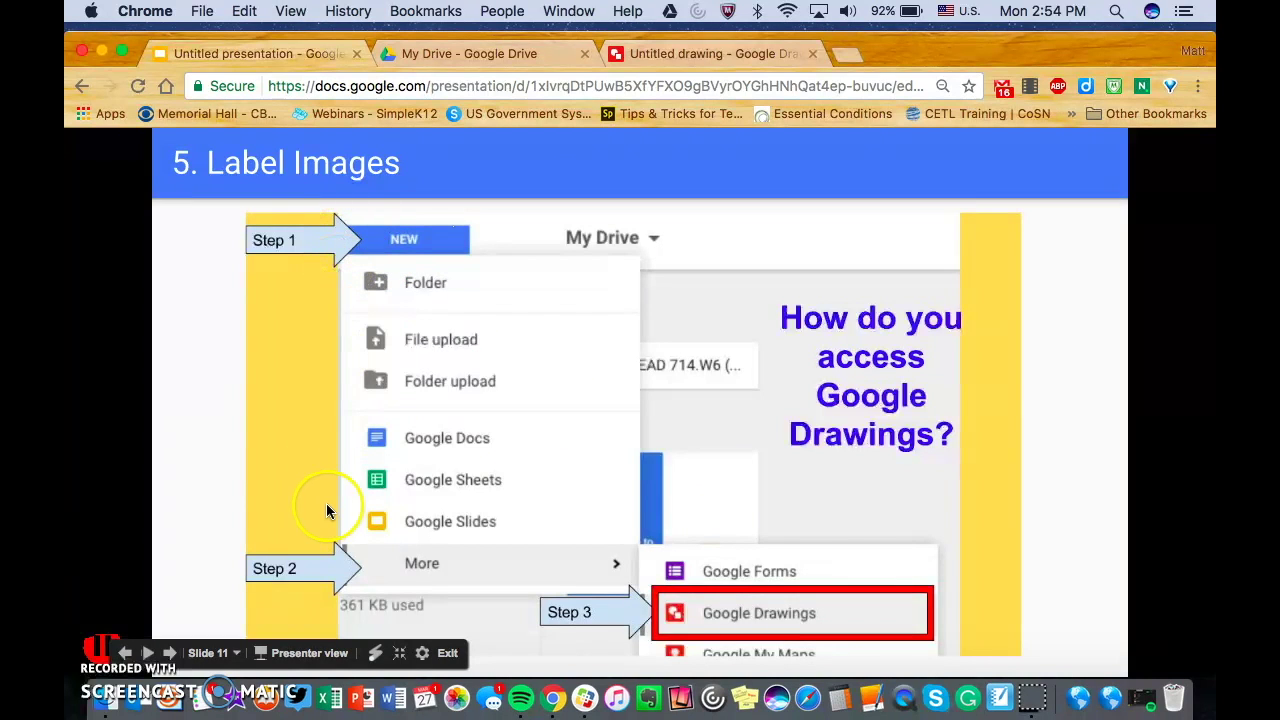
# Step: Step through the labelled tools photo, cell diagram and fraction chart to the roof-truss slide
pyautogui.click(674, 566)
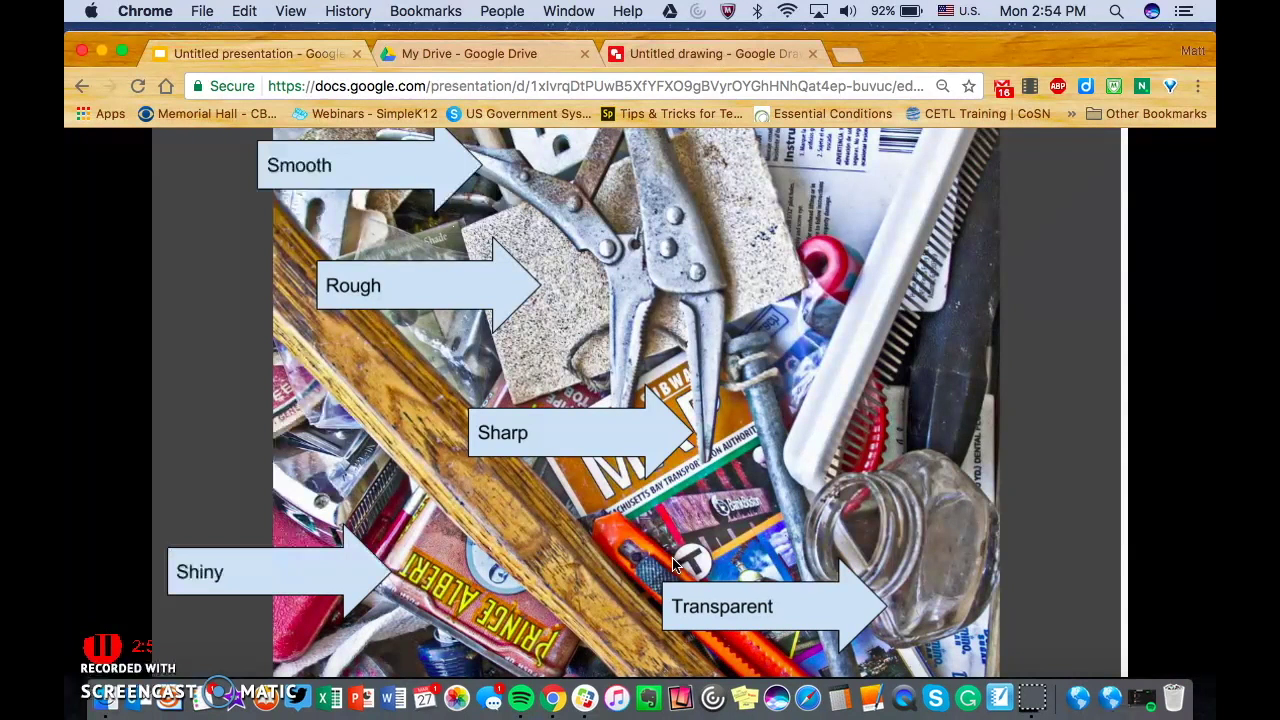
pyautogui.click(601, 448)
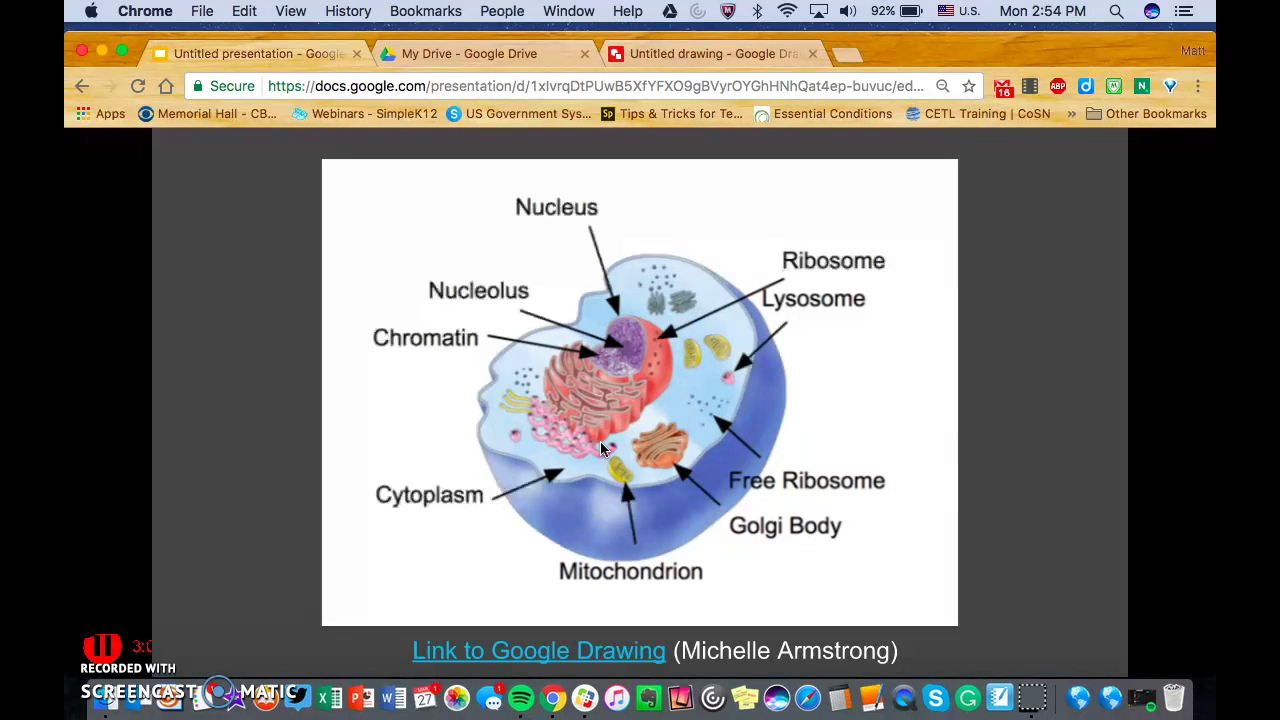
pyautogui.press('Right')
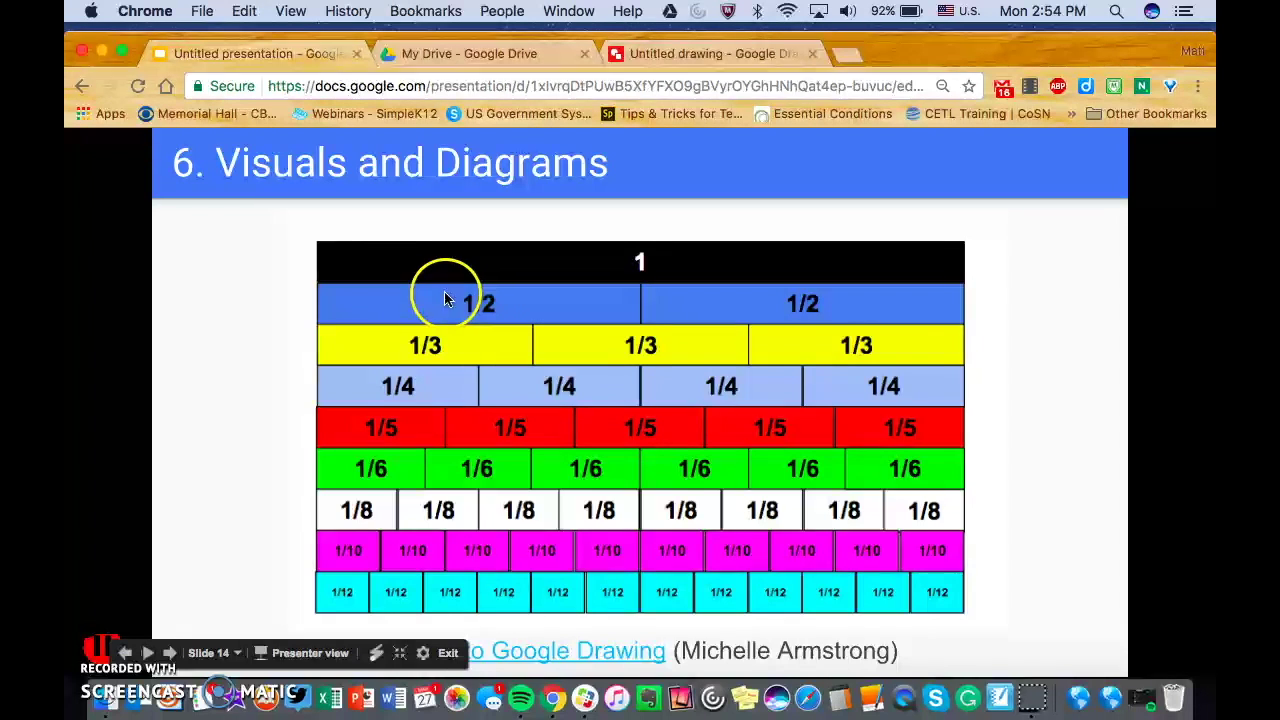
pyautogui.click(398, 388)
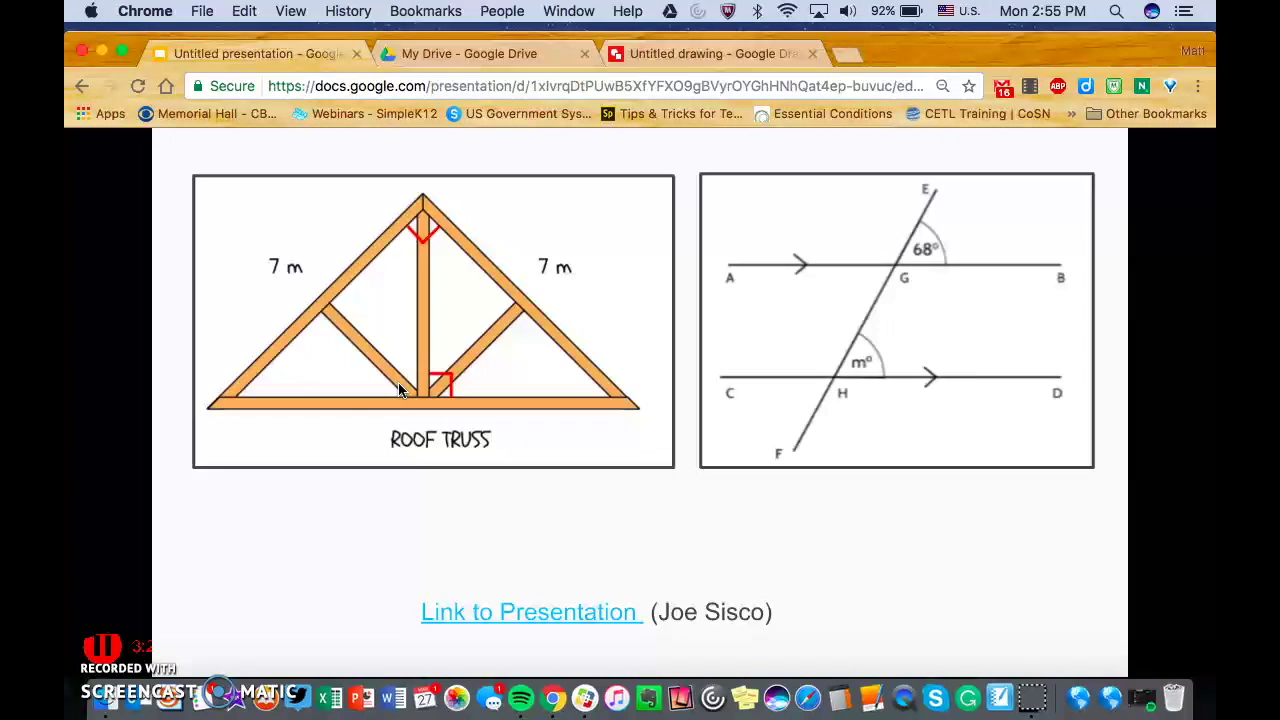
# Step: Step past the Shays's Rebellion timeline slide to the 'Other Ideas' list
pyautogui.press('Right')
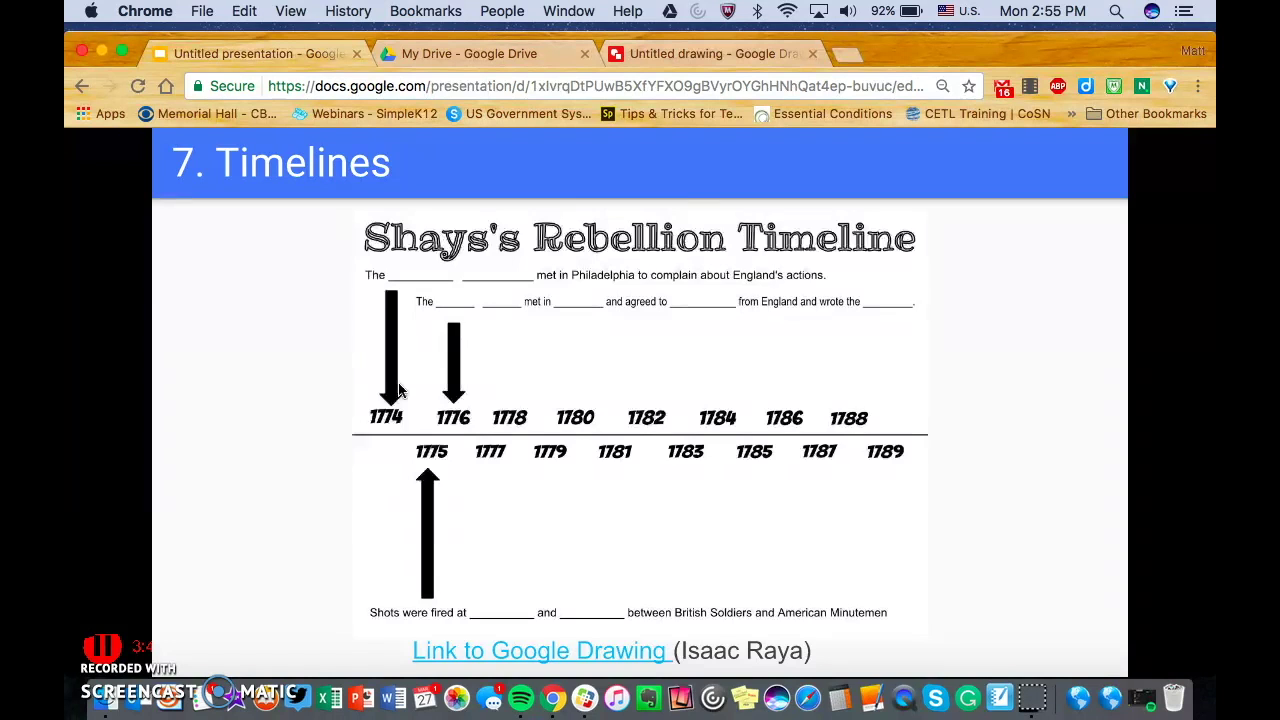
pyautogui.press('Right')
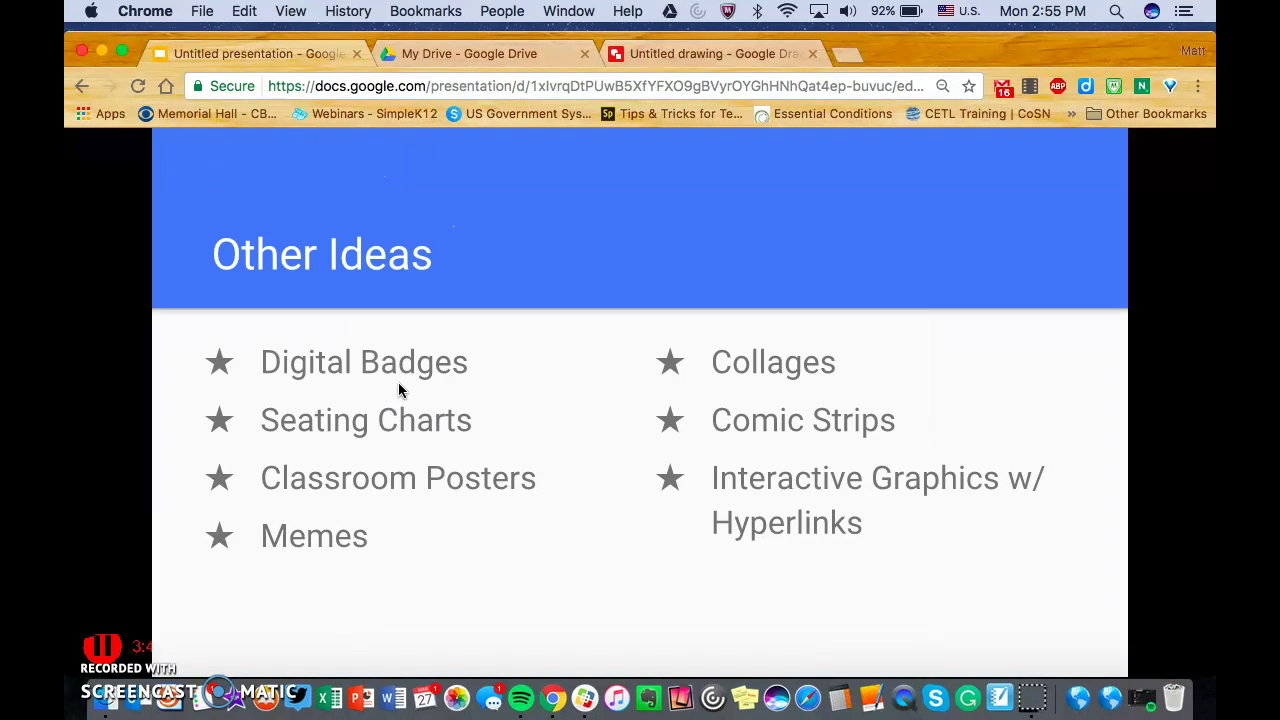